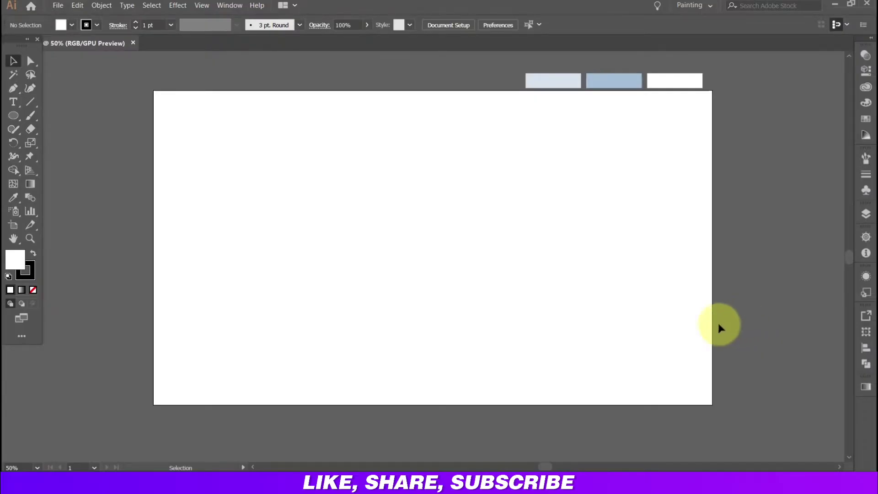
Step: Draw an artboard-sized rectangle with no stroke
drag(13, 116, 37, 118)
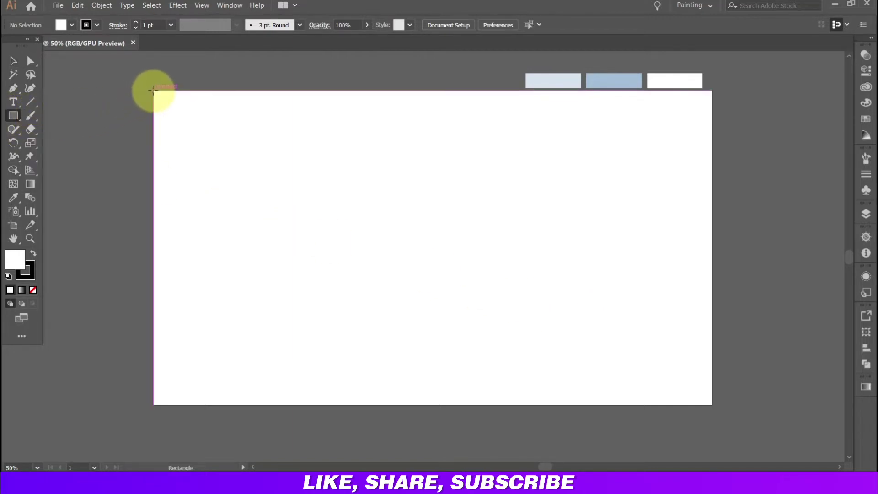
drag(154, 91, 709, 402)
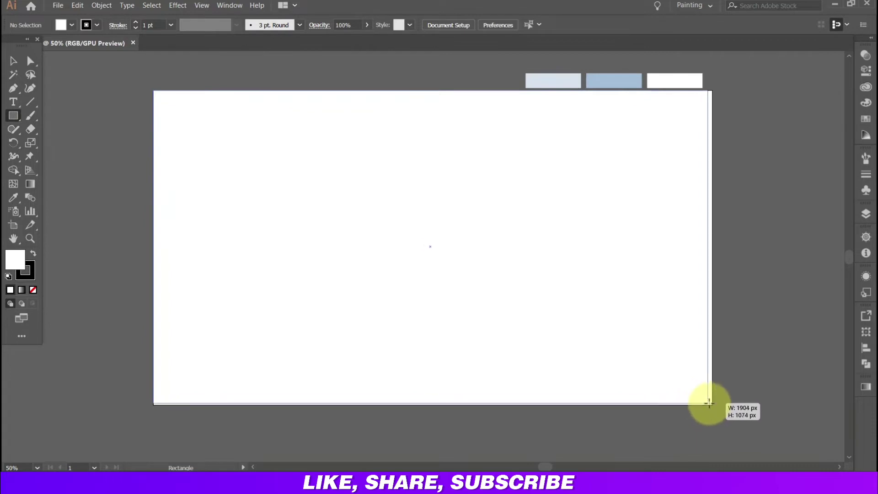
drag(709, 403, 710, 404)
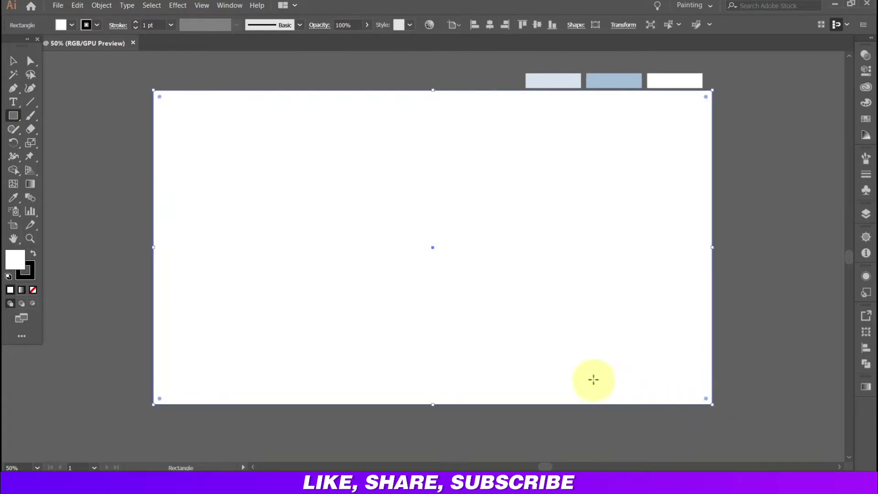
click(26, 272)
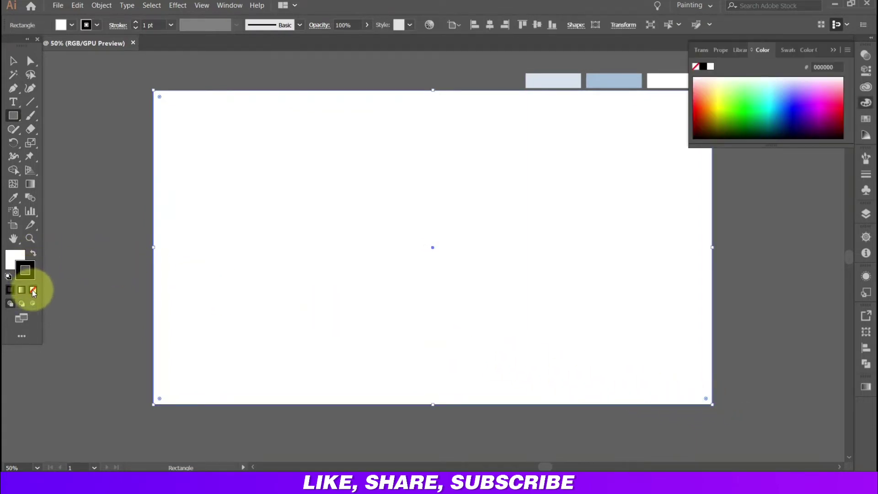
click(33, 290)
click(13, 256)
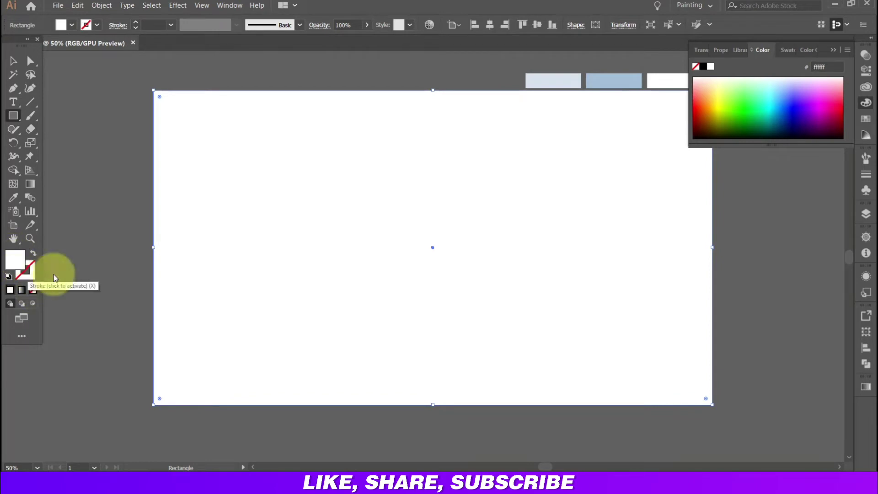
click(819, 56)
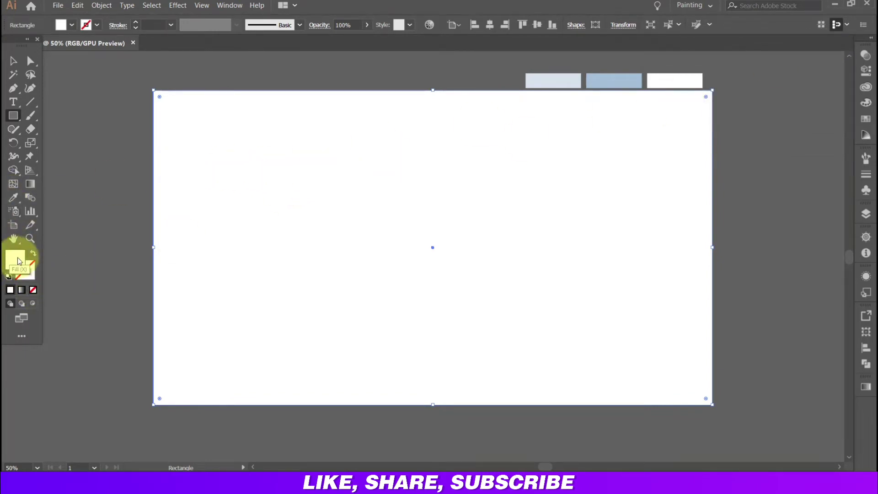
Step: Fill the rectangle with the pale blue-grey swatch colour and lock it
click(13, 198)
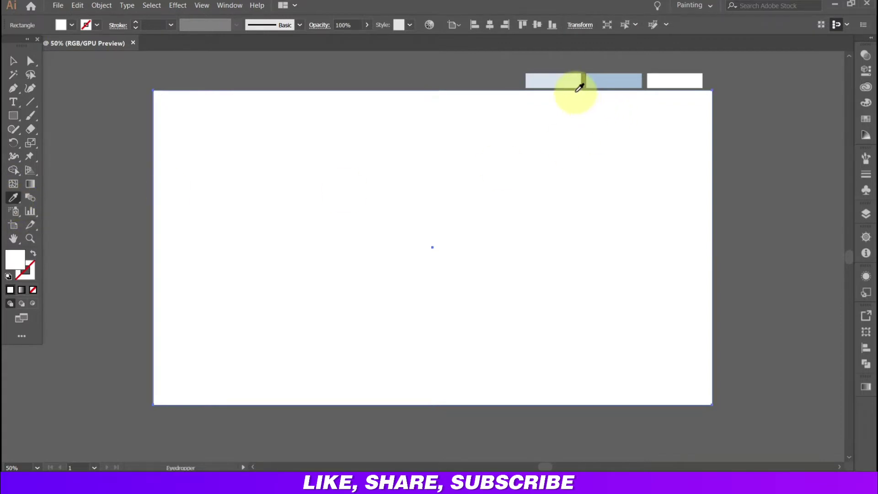
click(566, 79)
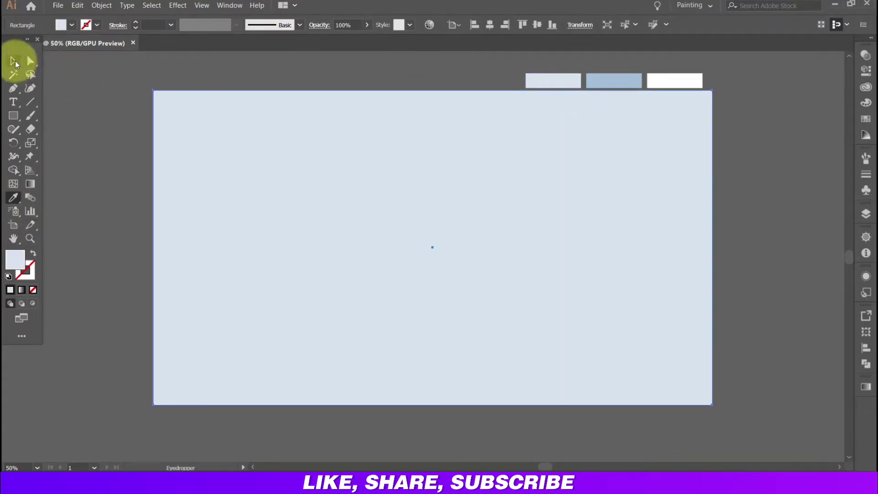
click(14, 61)
click(98, 6)
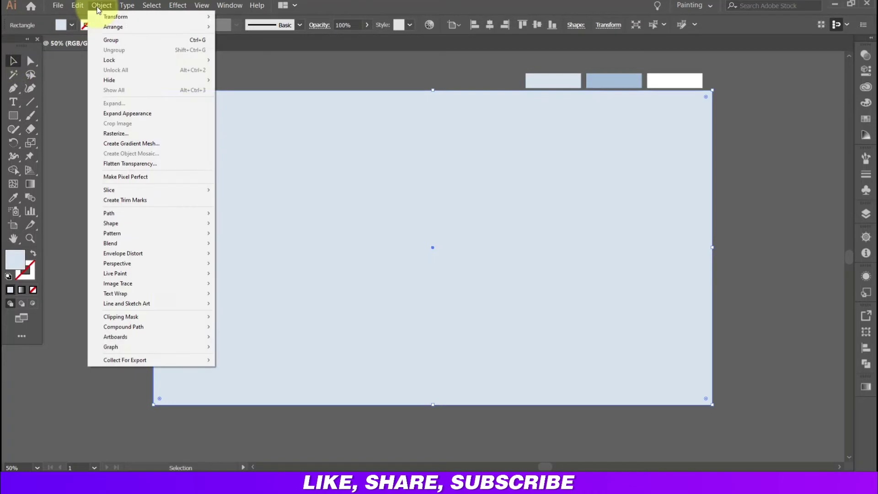
mouse_move(109, 60)
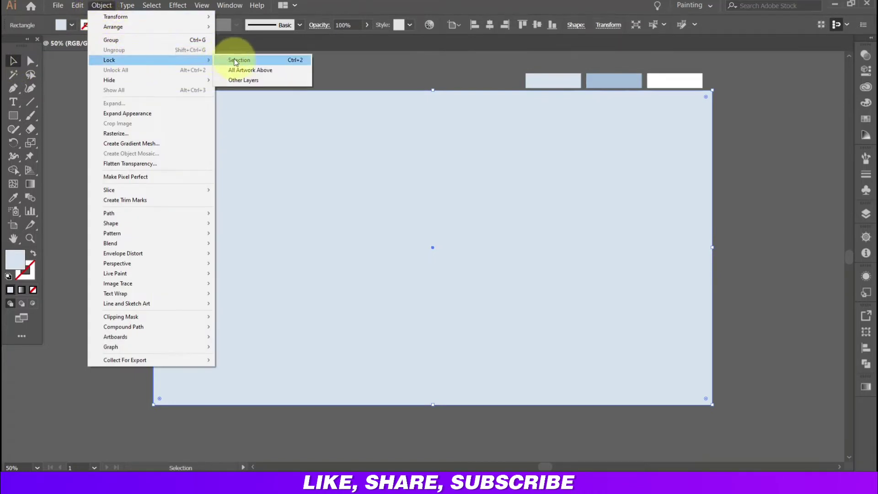
click(236, 62)
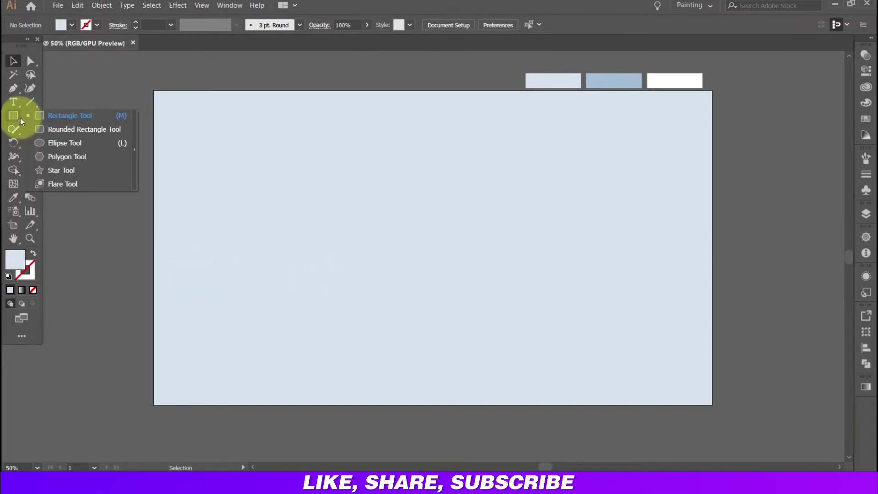
Step: Create a 300 × 300 px circle and centre it horizontally and vertically on the artboard
drag(16, 117, 43, 141)
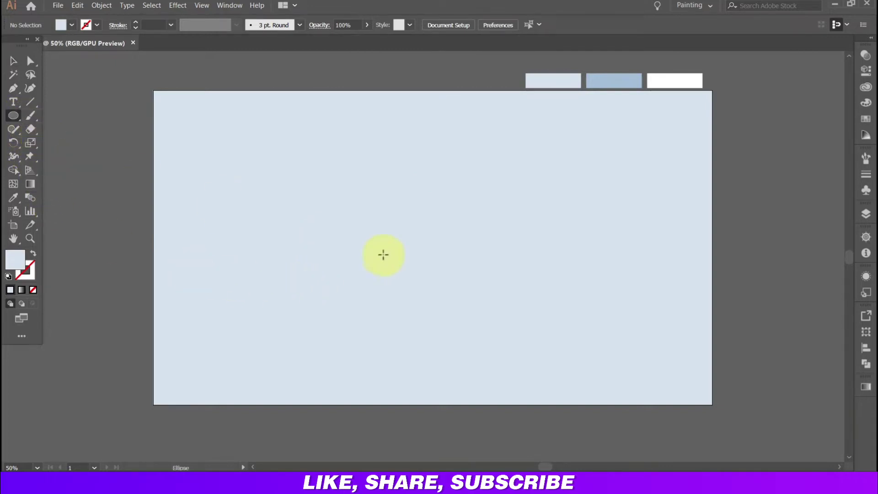
click(446, 245)
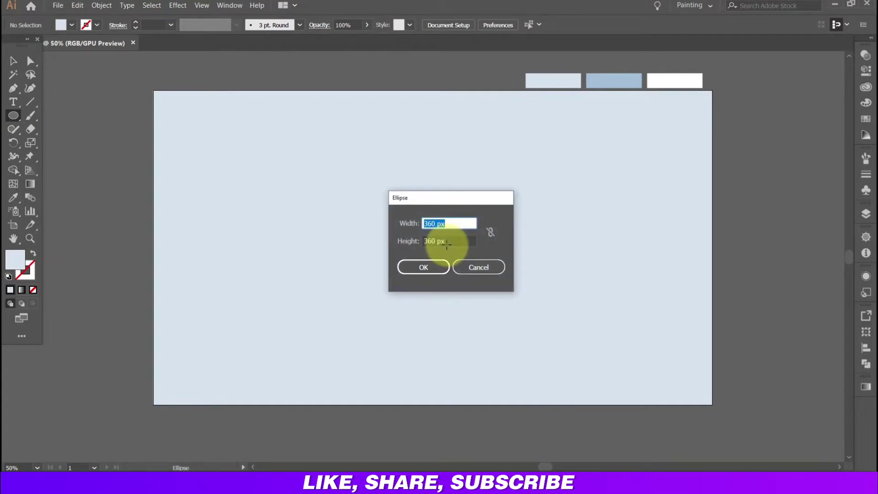
text(0)
key(Tab)
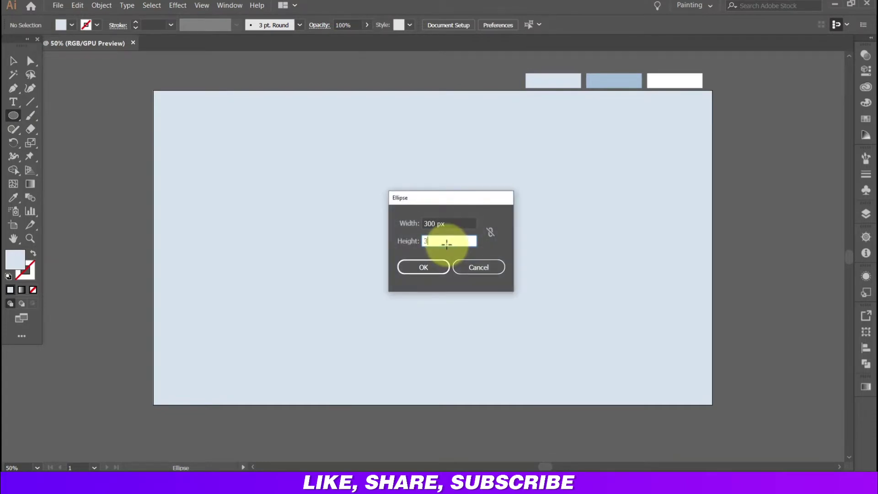
text(00)
key(Return)
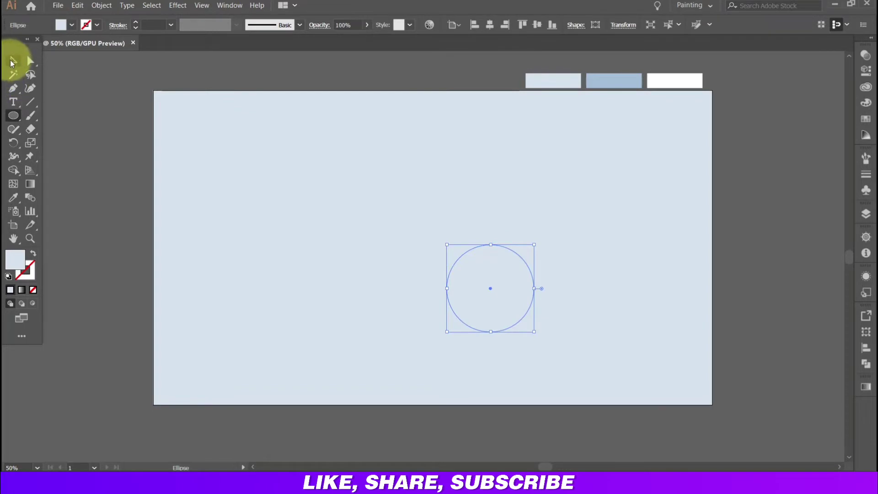
click(13, 61)
click(494, 26)
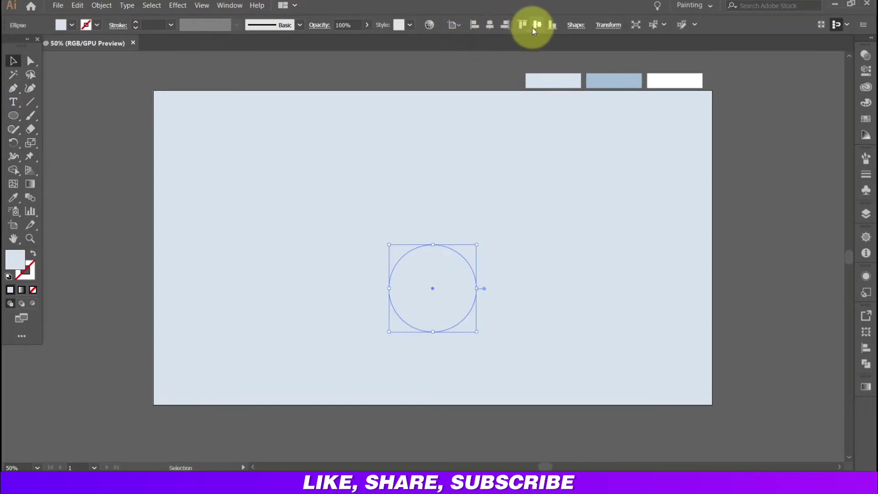
click(536, 25)
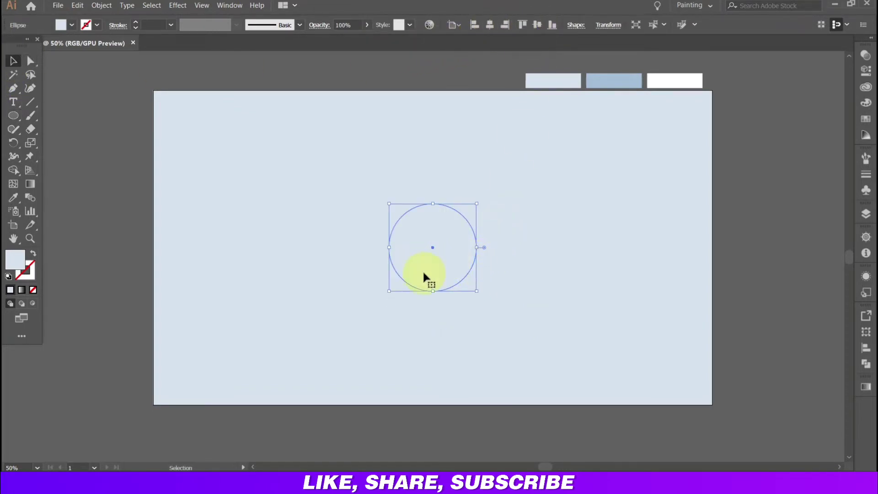
Step: Give the circle a gradient fill with white and blue stops sampled from the swatches
click(21, 290)
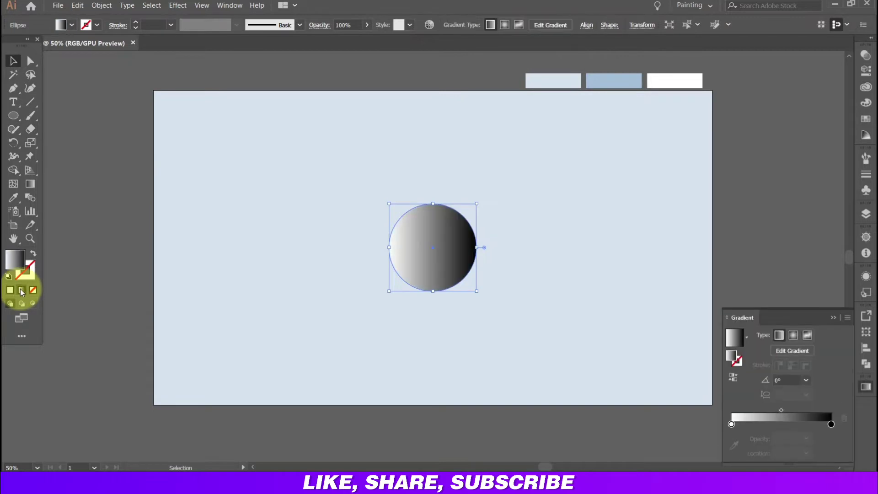
click(831, 424)
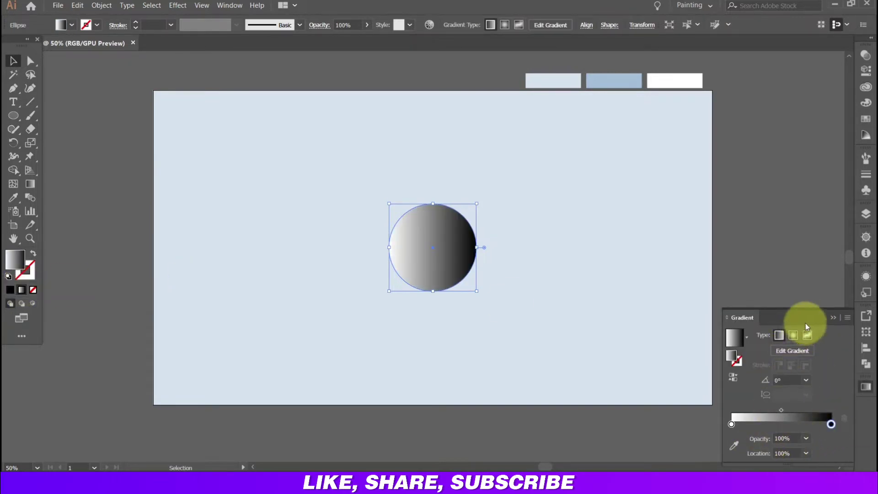
drag(806, 326, 626, 179)
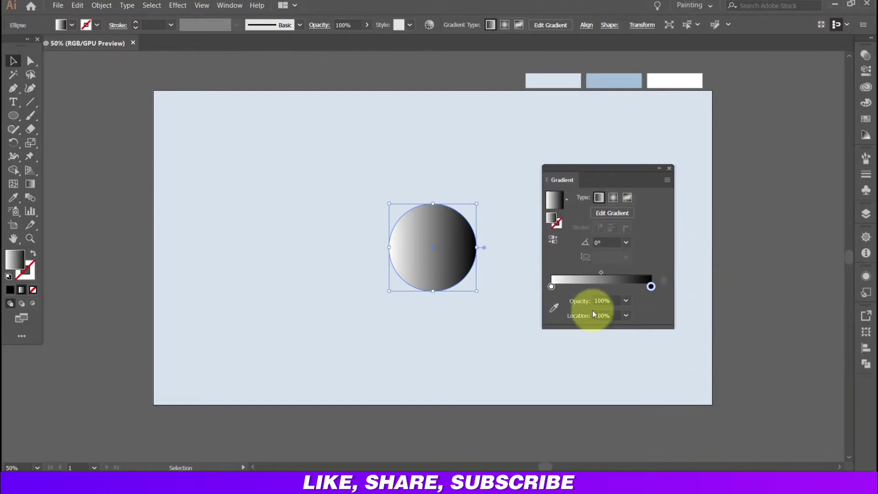
click(553, 309)
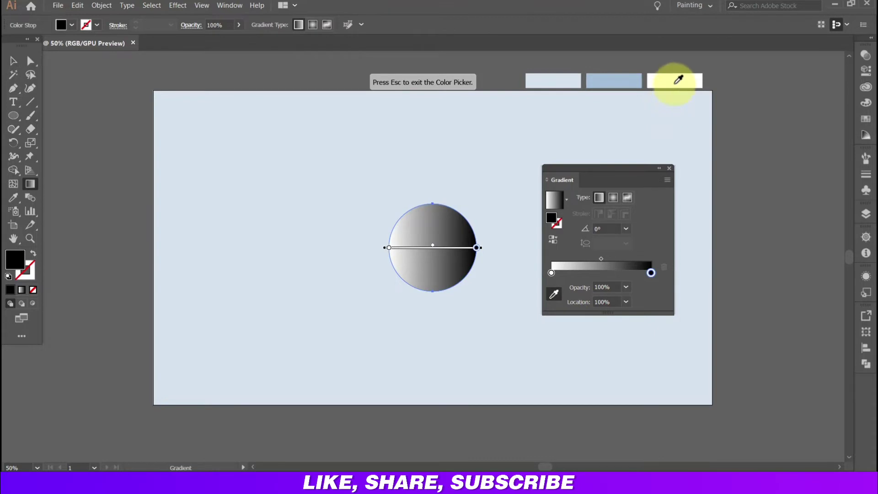
click(676, 83)
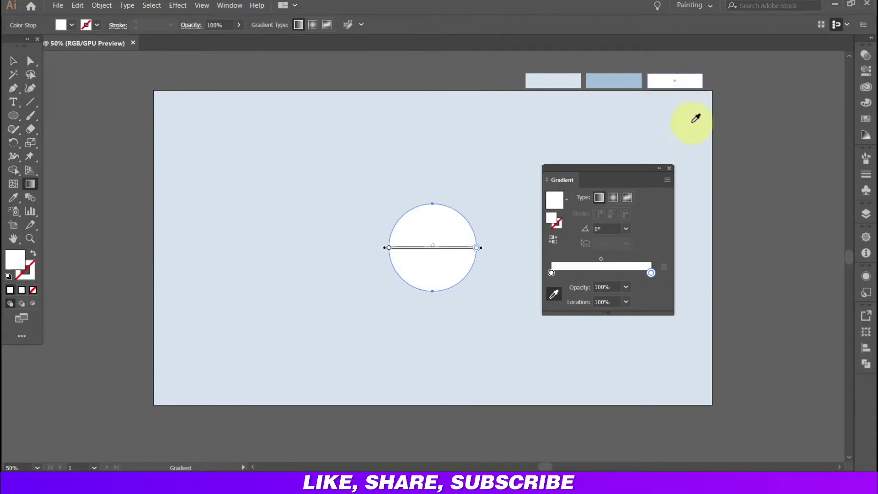
click(551, 273)
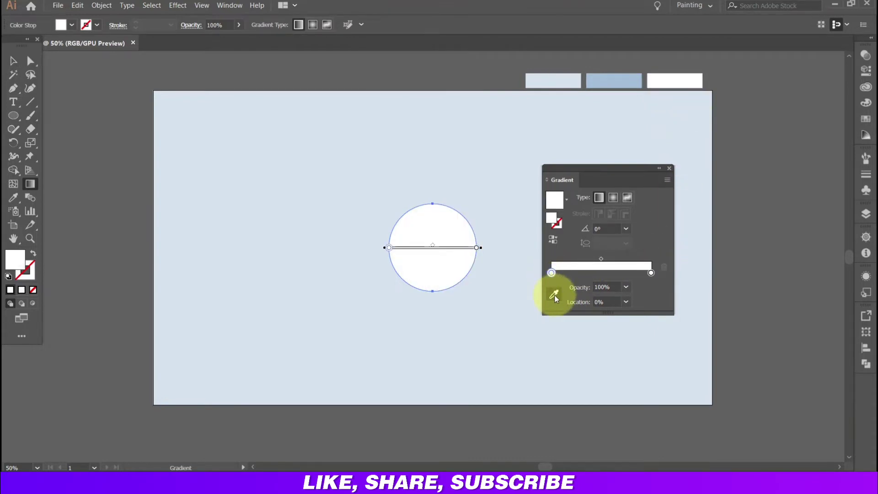
click(554, 295)
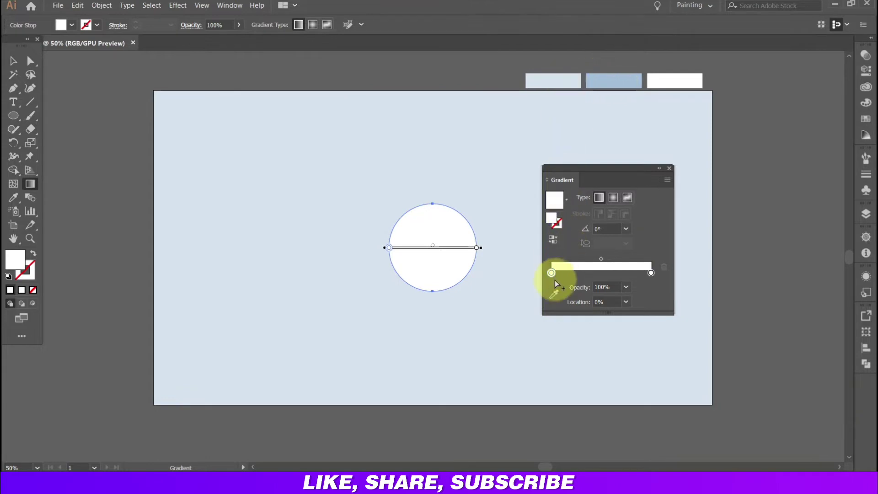
click(554, 295)
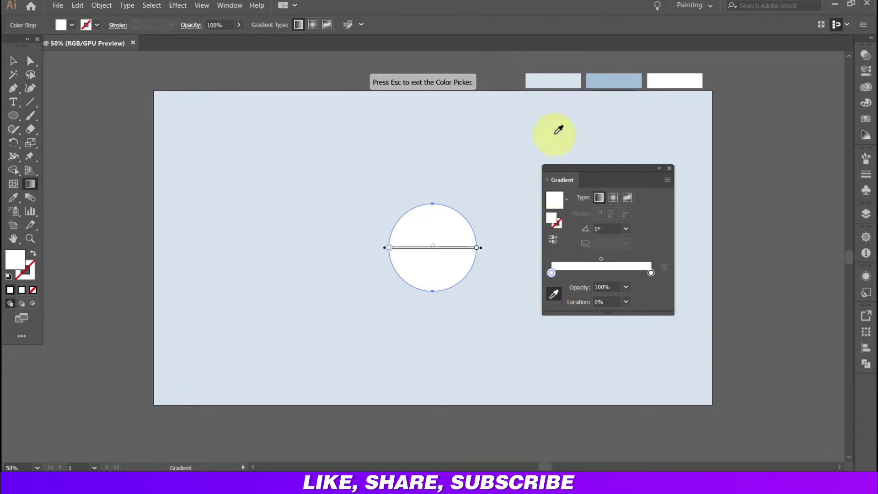
click(564, 83)
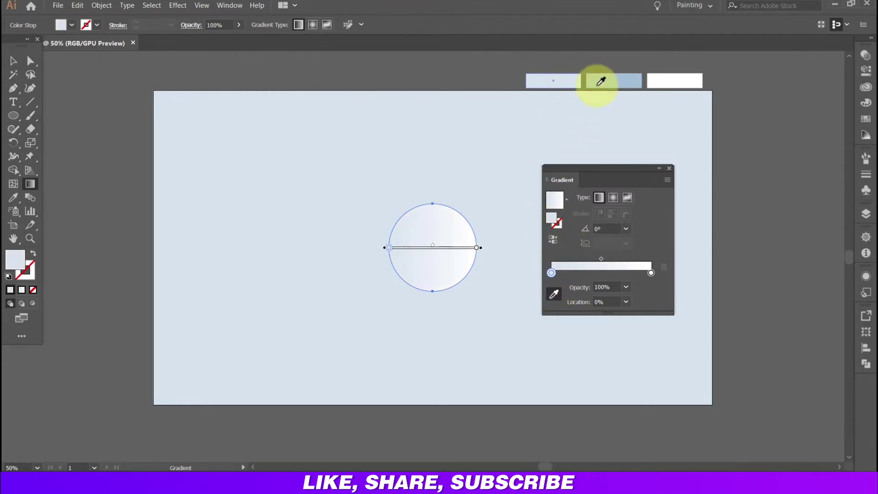
click(598, 79)
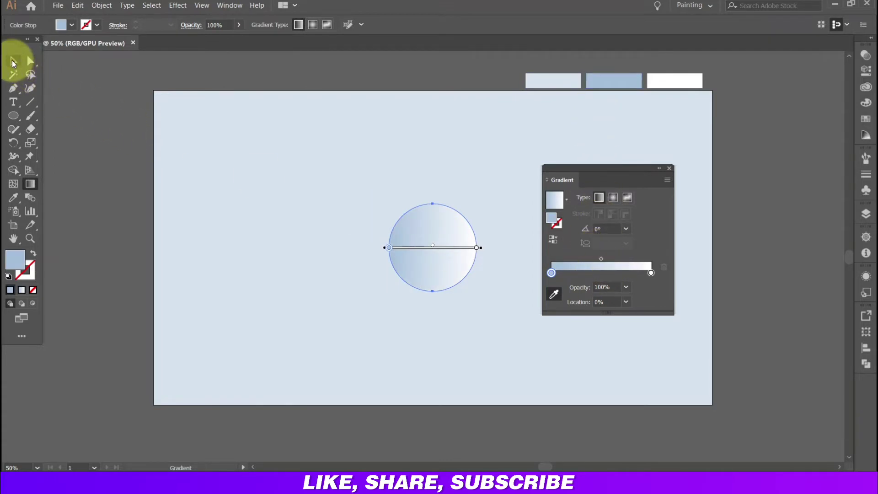
Step: Set the gradient angle to 90° so it runs vertically, and move the Gradient panel aside
click(603, 228)
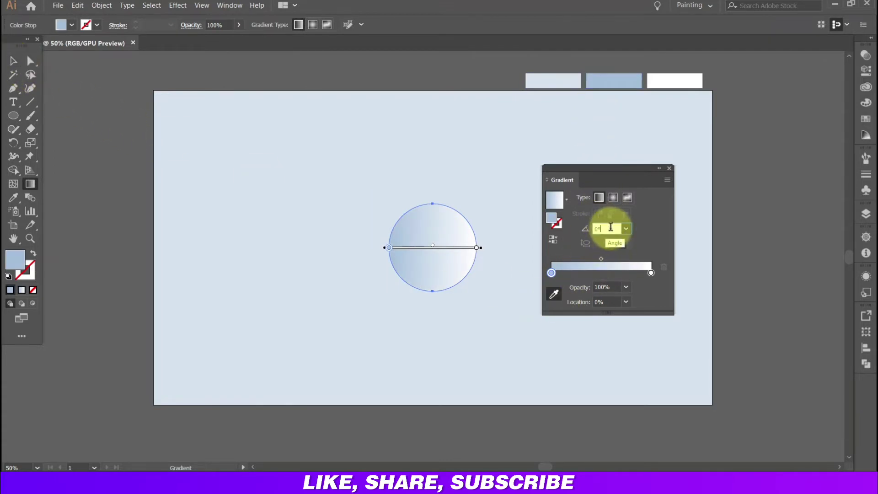
text(90)
key(Return)
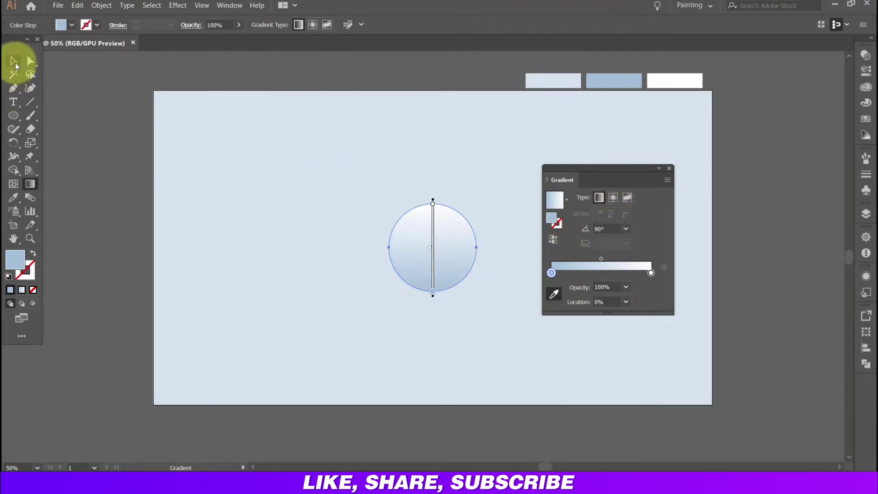
click(14, 61)
mouse_move(611, 169)
mouse_down()
mouse_move(740, 314)
mouse_move(777, 315)
mouse_up()
click(536, 235)
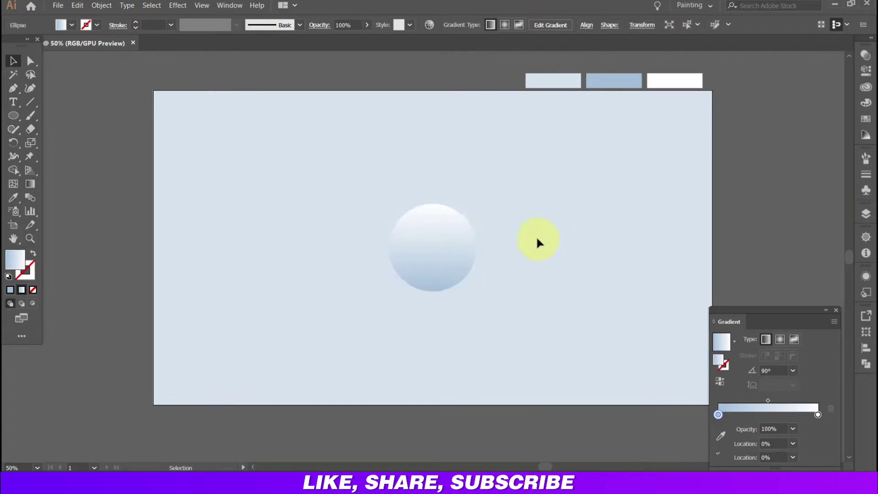
Step: Apply a Gaussian Blur with 15 px radius to the gradient circle
click(461, 250)
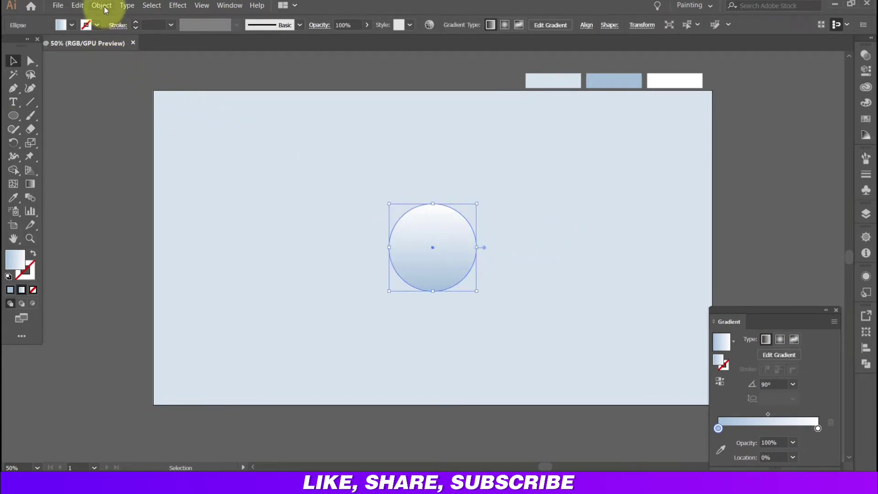
click(177, 5)
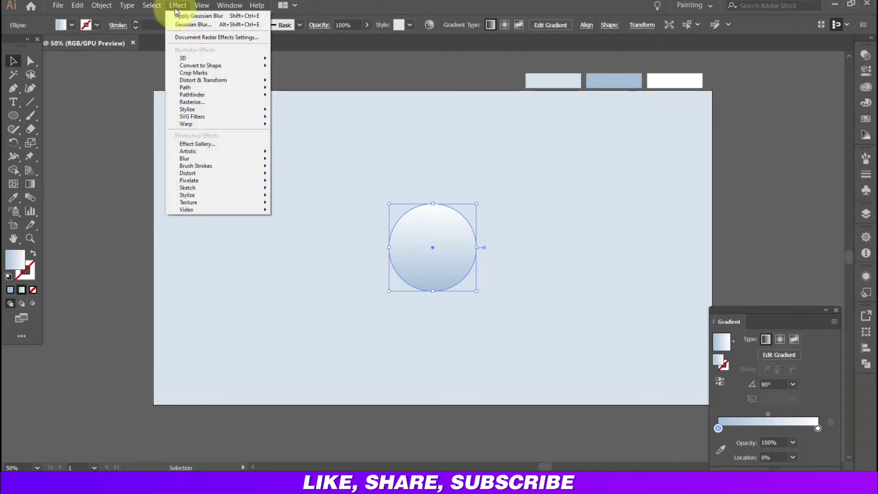
mouse_move(218, 159)
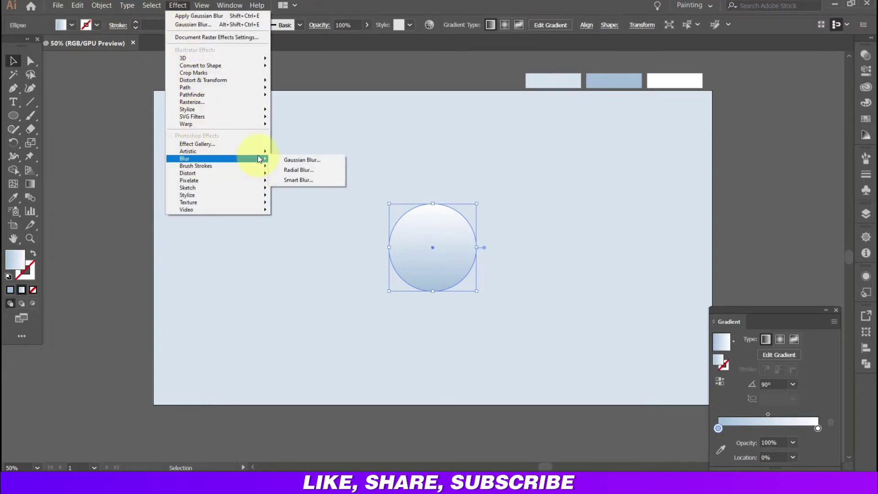
click(294, 160)
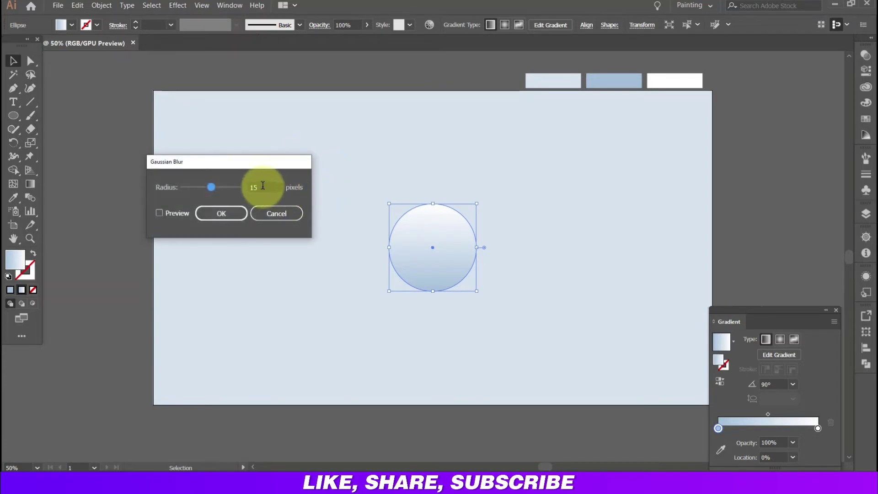
click(160, 213)
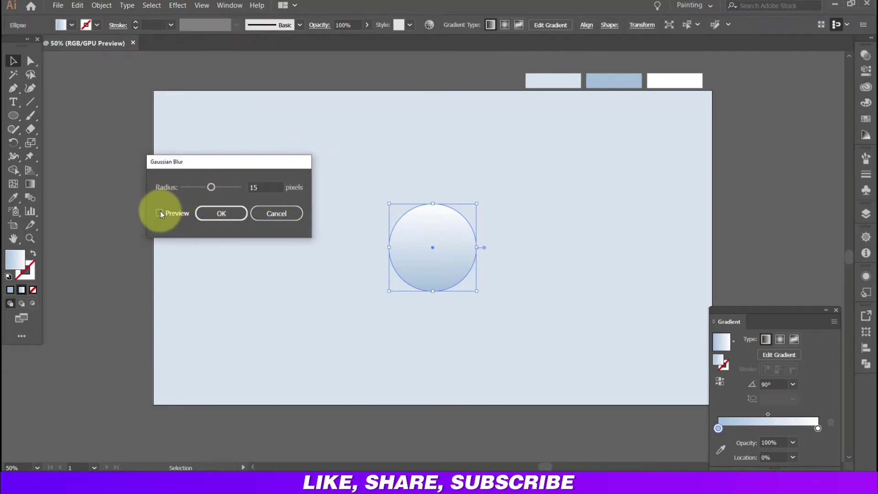
double_click(259, 188)
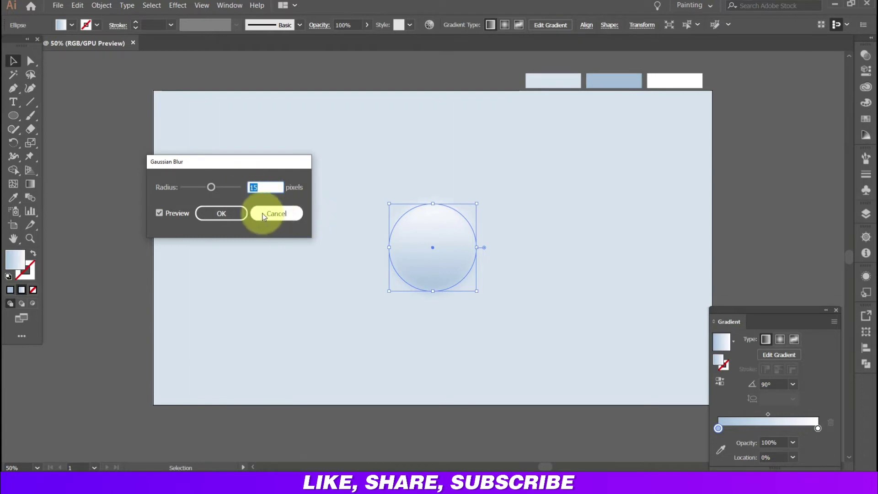
click(220, 213)
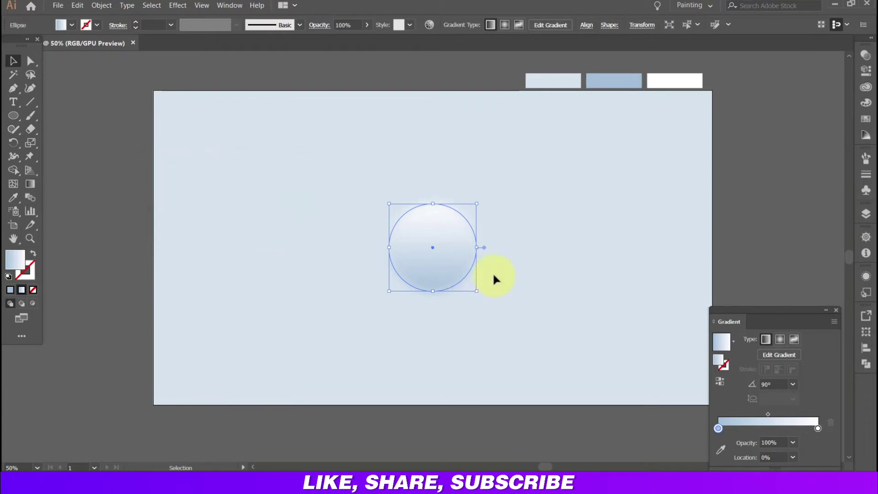
click(568, 246)
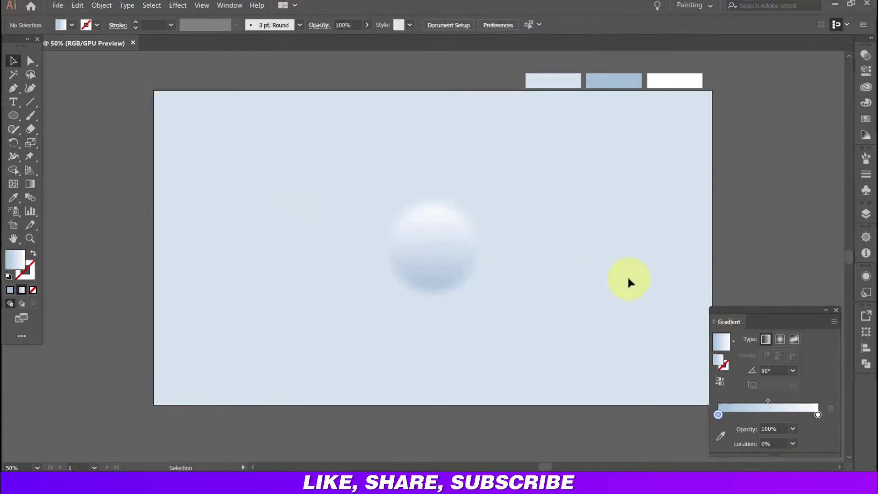
click(456, 253)
click(307, 224)
click(13, 115)
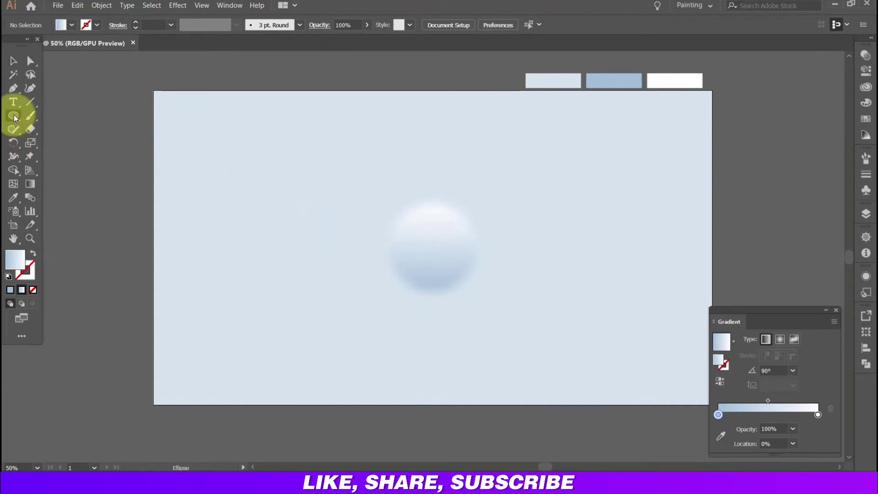
Step: Create a 360 × 360 px circle
click(231, 203)
text(360)
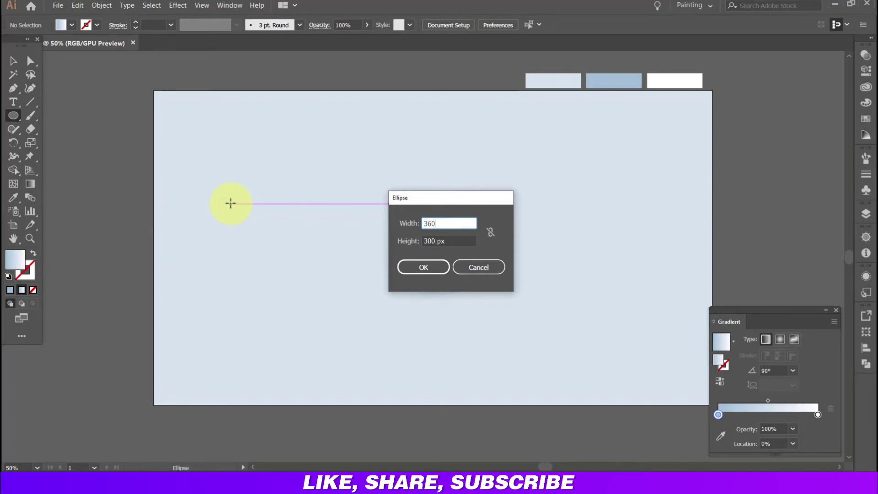
key(Tab)
text(3)
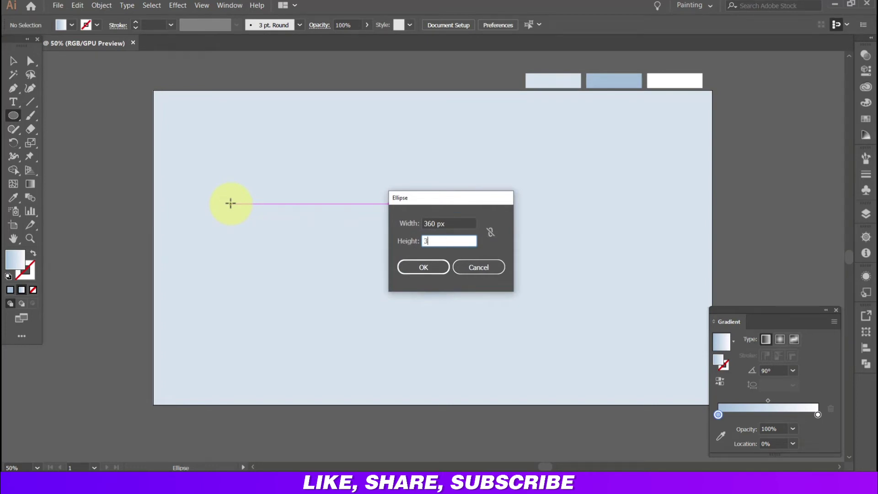
key(Return)
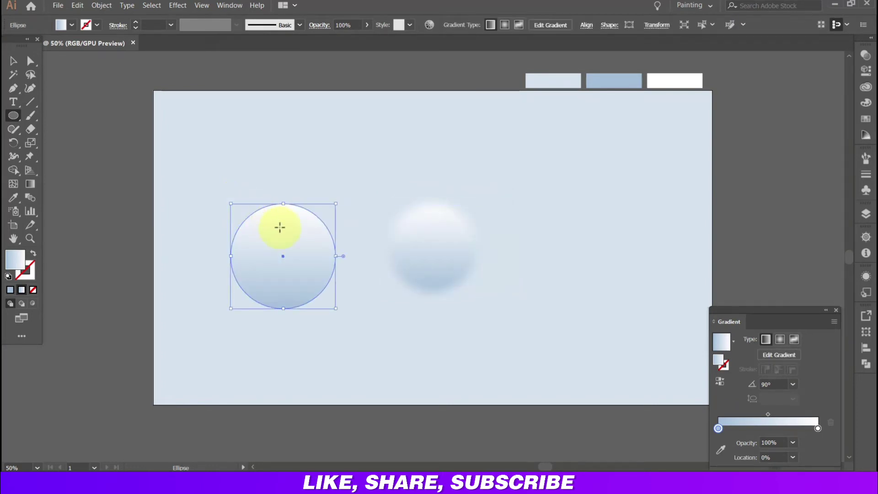
Step: Make the new circle a light-blue outline ring centred over the blurred sphere
click(13, 198)
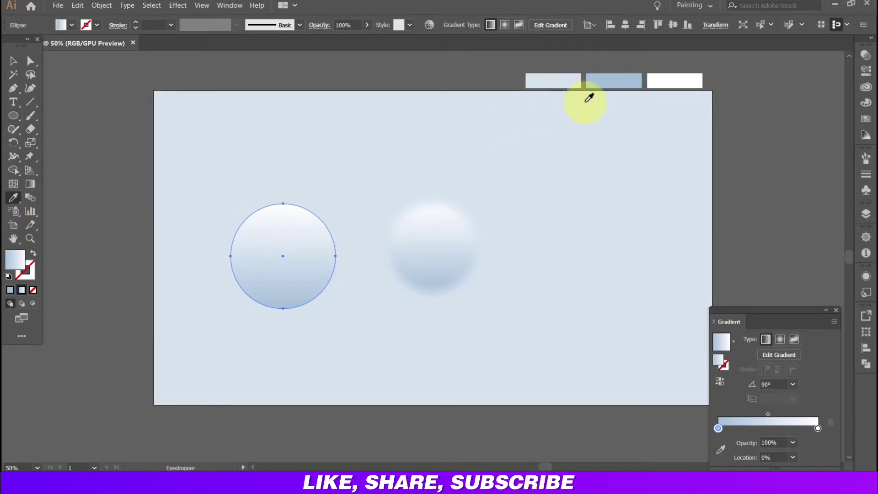
click(605, 81)
click(13, 60)
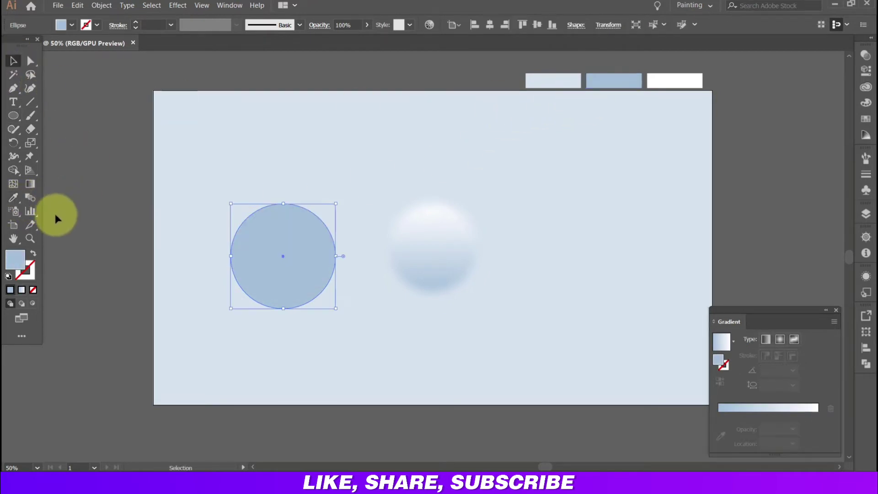
click(36, 255)
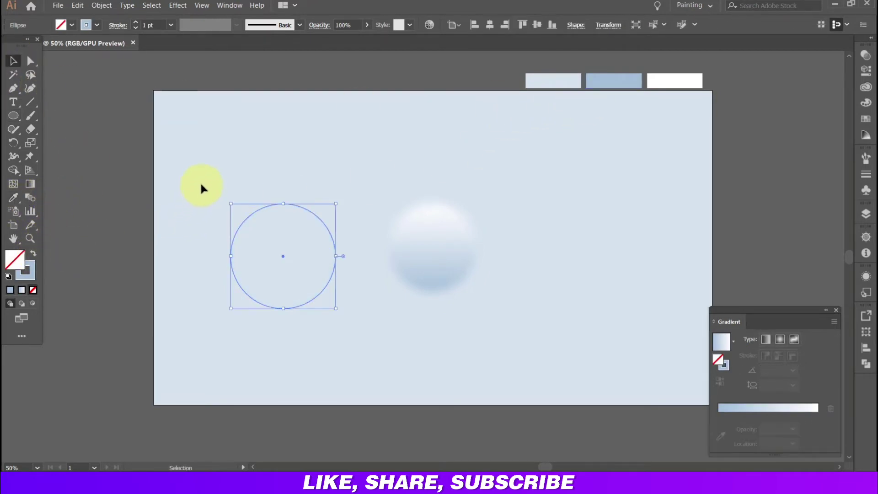
click(491, 26)
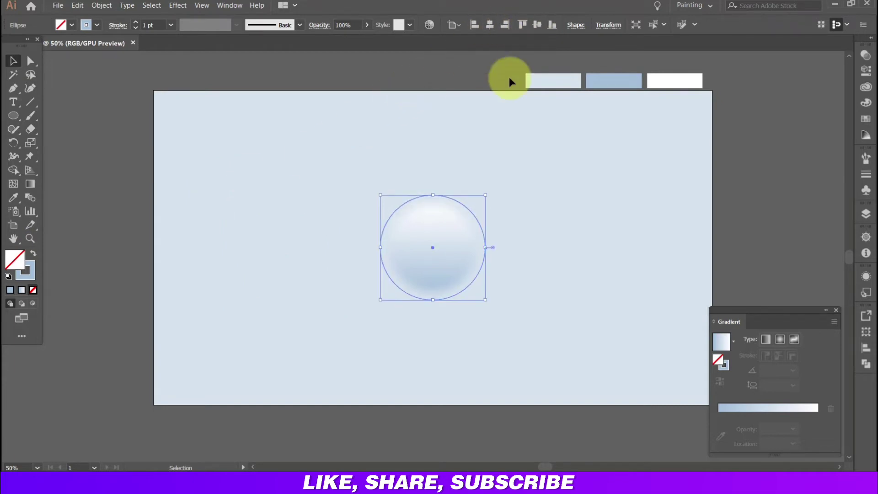
drag(323, 163, 514, 316)
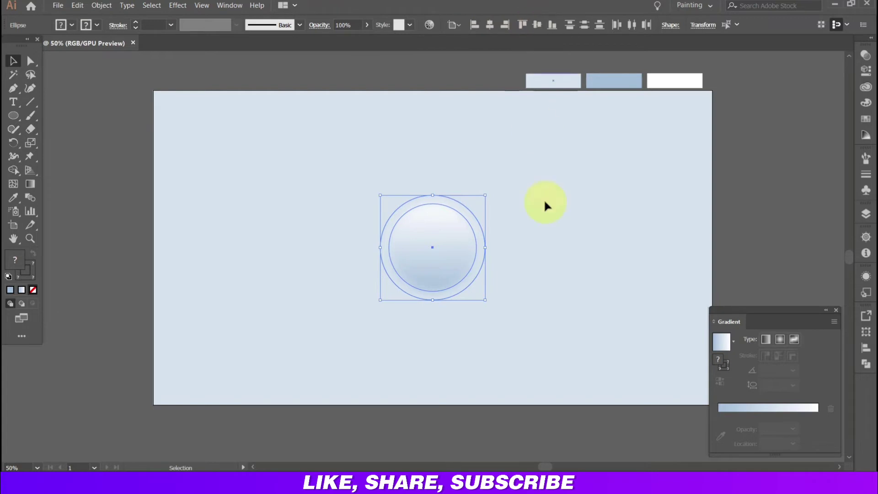
click(541, 264)
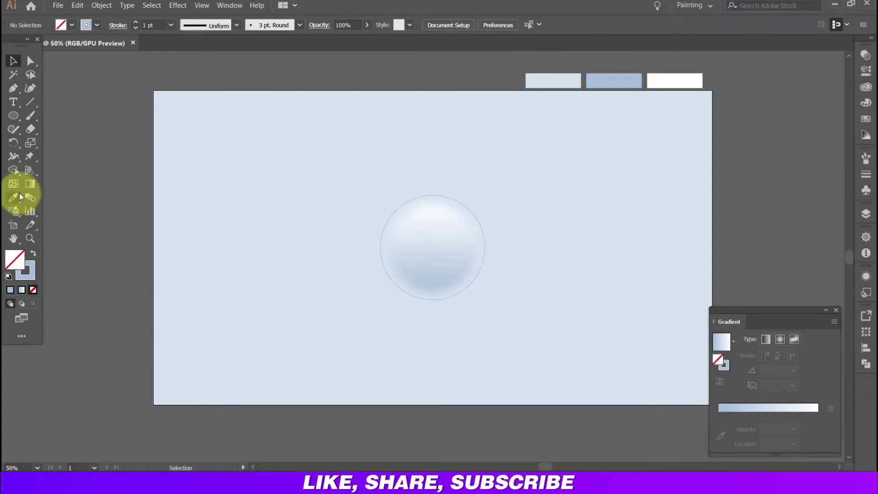
Step: Add an ON text label, resize it to 40 pt, and place it above the circle
click(13, 101)
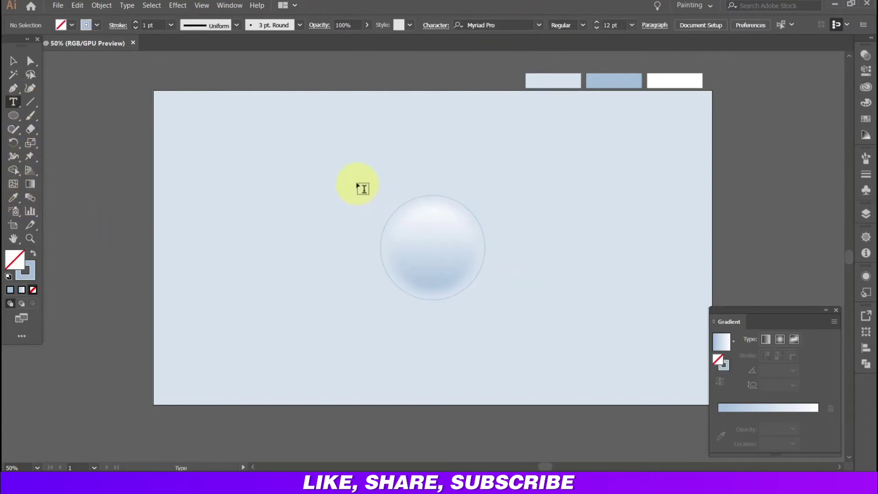
click(610, 25)
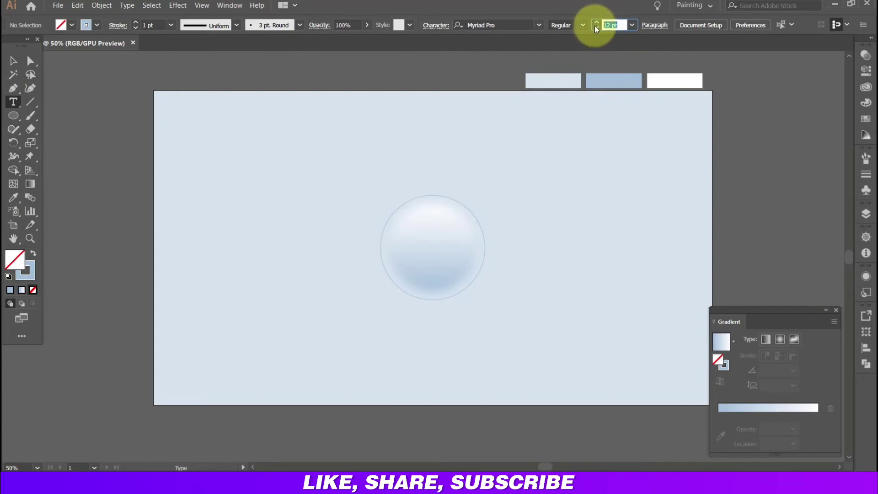
text(20)
key(Return)
click(362, 172)
text(ON)
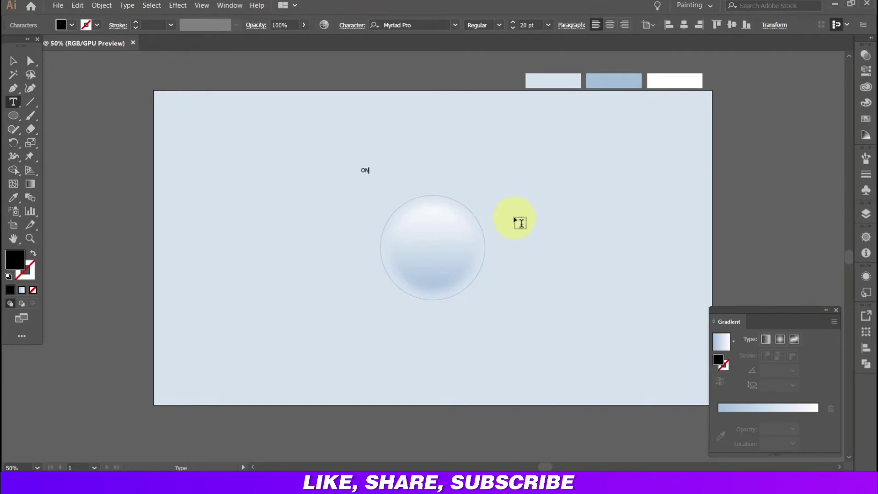
click(14, 60)
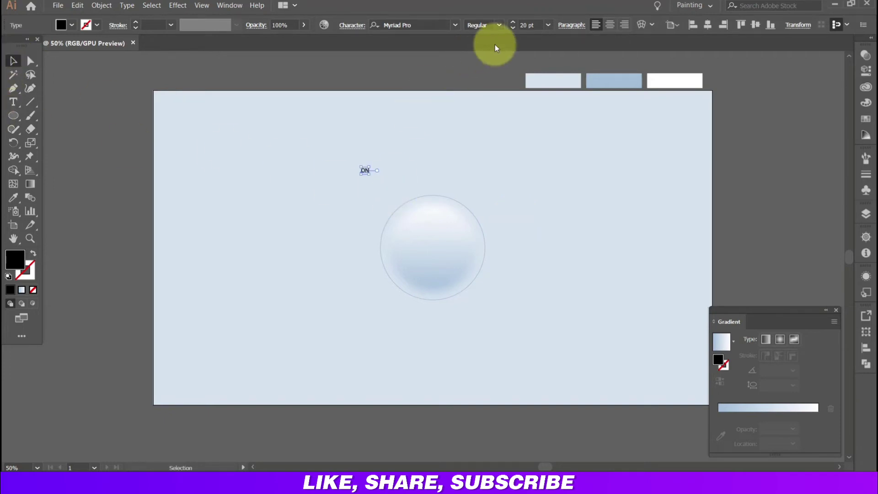
click(539, 23)
text(40)
key(Return)
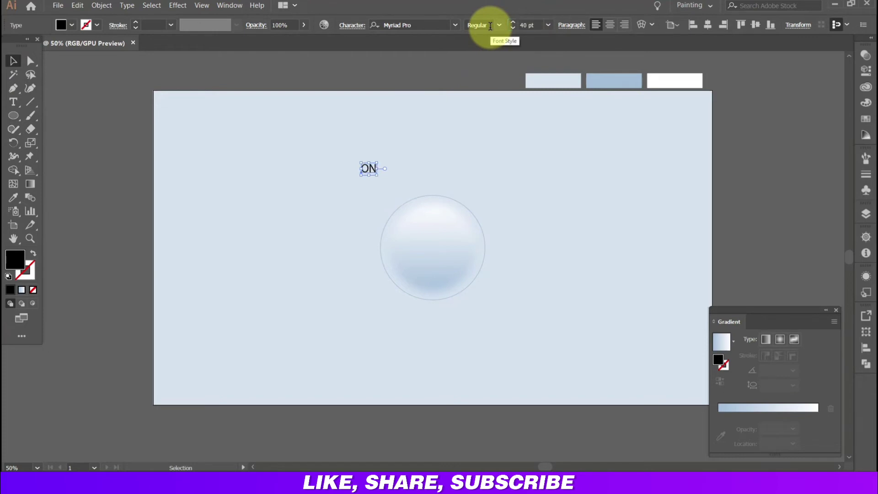
drag(371, 173, 435, 185)
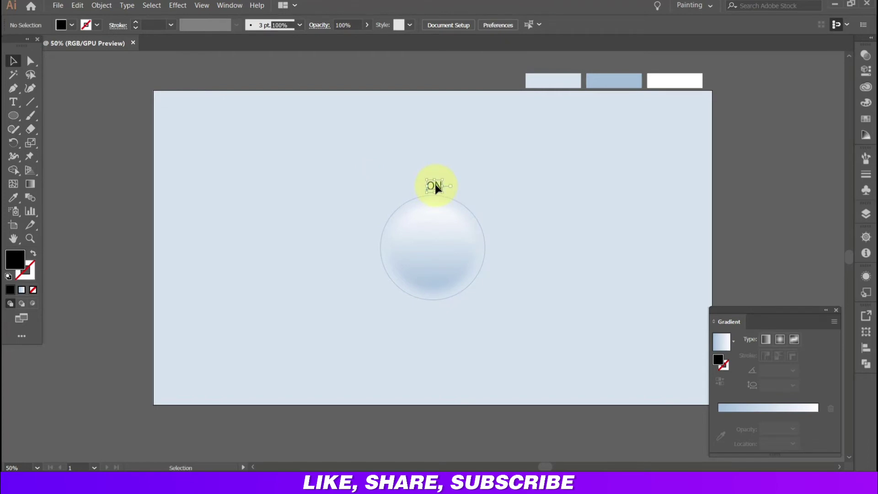
Step: Nudge the ON label slightly upward and change its fill to white
key(ctrl+1)
drag(440, 218, 486, 175)
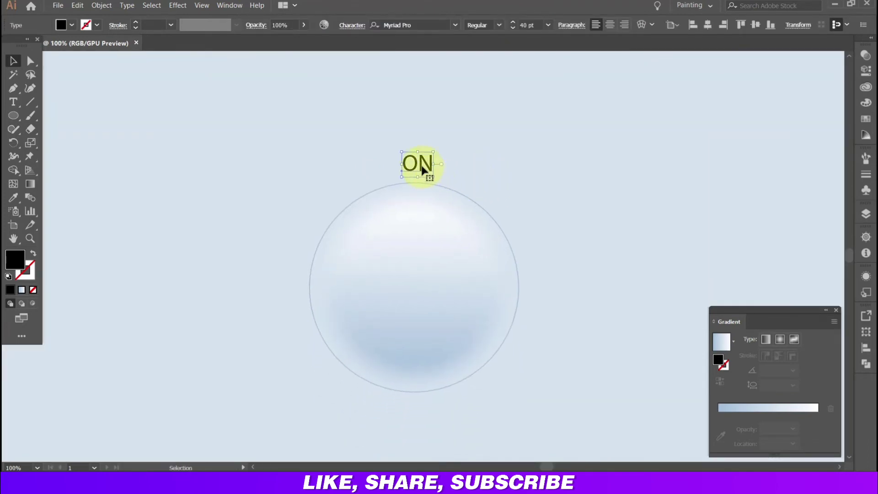
drag(423, 170, 418, 159)
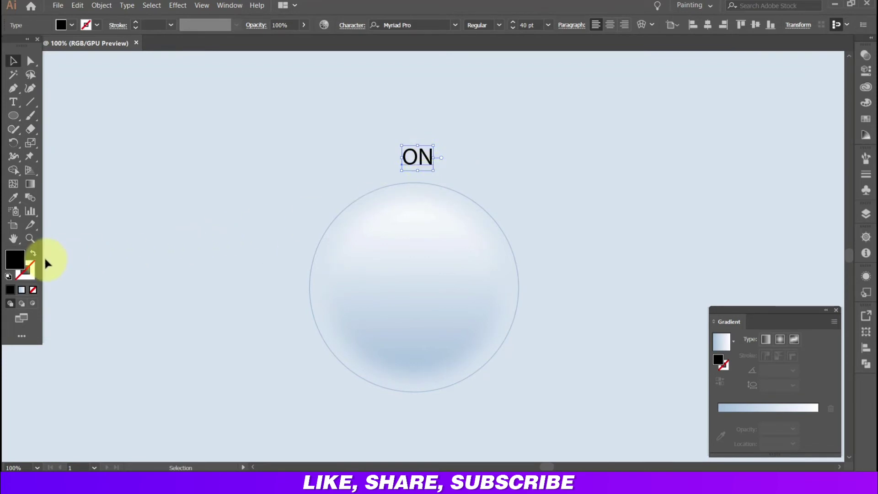
double_click(12, 261)
drag(588, 251, 574, 227)
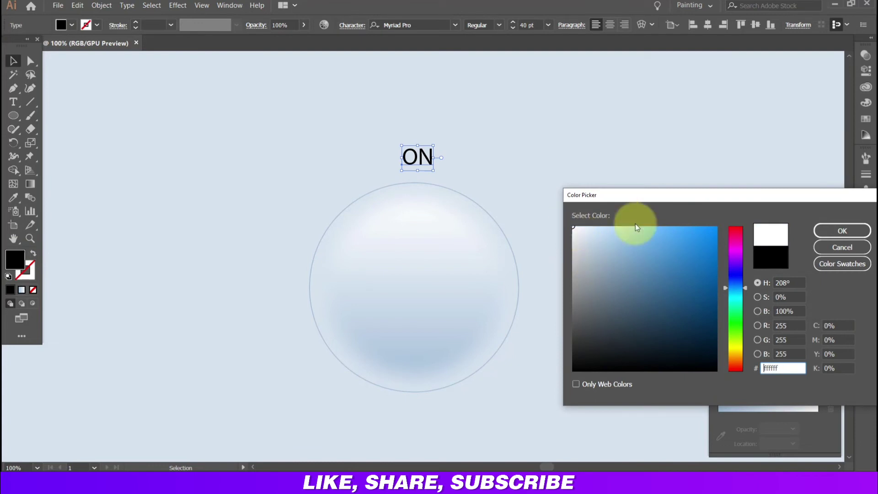
click(838, 234)
click(548, 145)
key(ctrl+minus)
key(ctrl+minus)
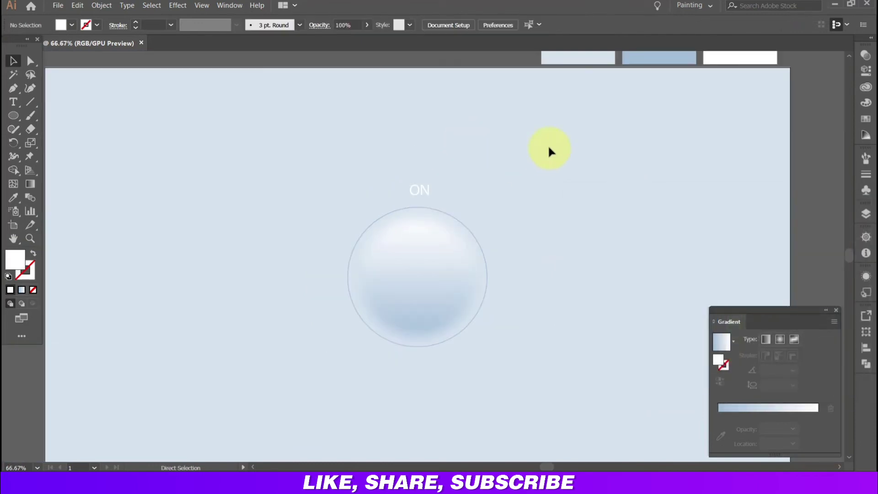
Step: Nudge the ON label down, then duplicate the whole button to the left
drag(429, 206, 428, 209)
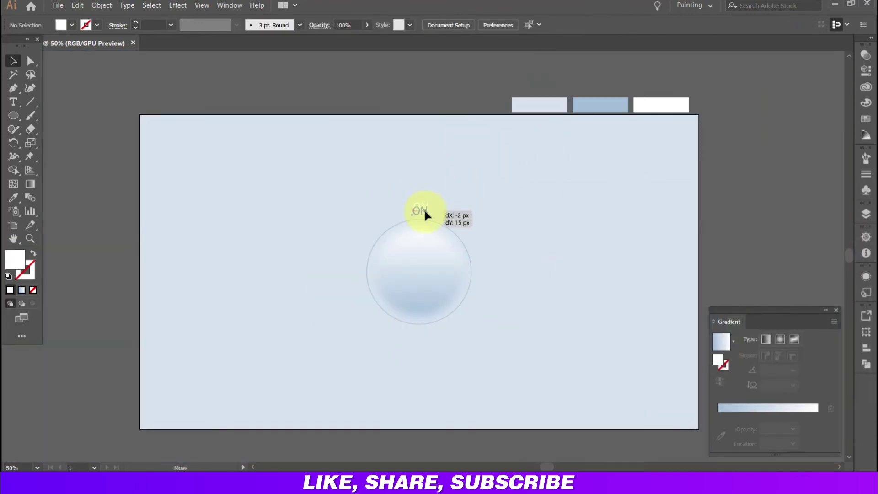
click(483, 226)
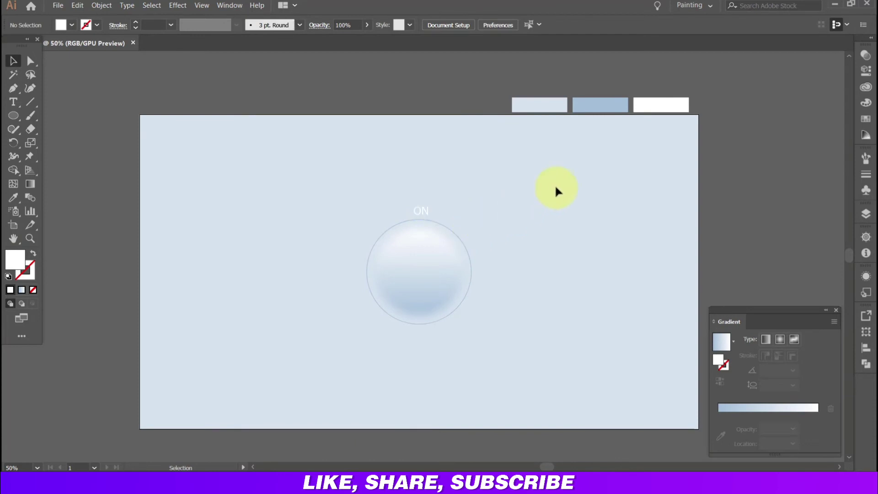
drag(559, 187, 298, 354)
drag(421, 271, 285, 272)
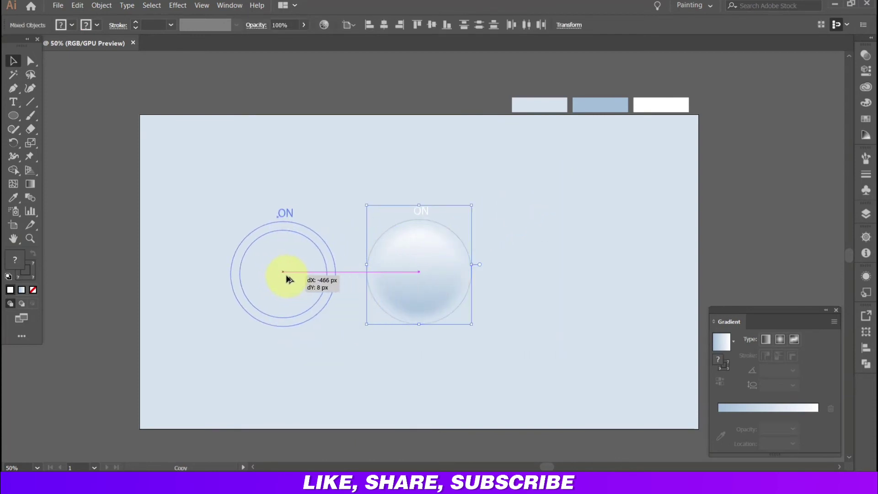
click(477, 295)
Step: Reverse the gradient on the right button's inner circle
click(430, 274)
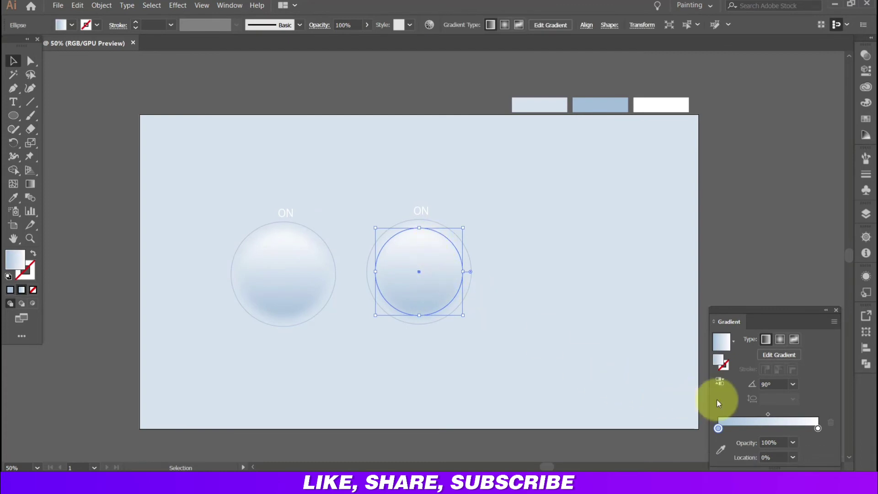
click(721, 382)
click(585, 308)
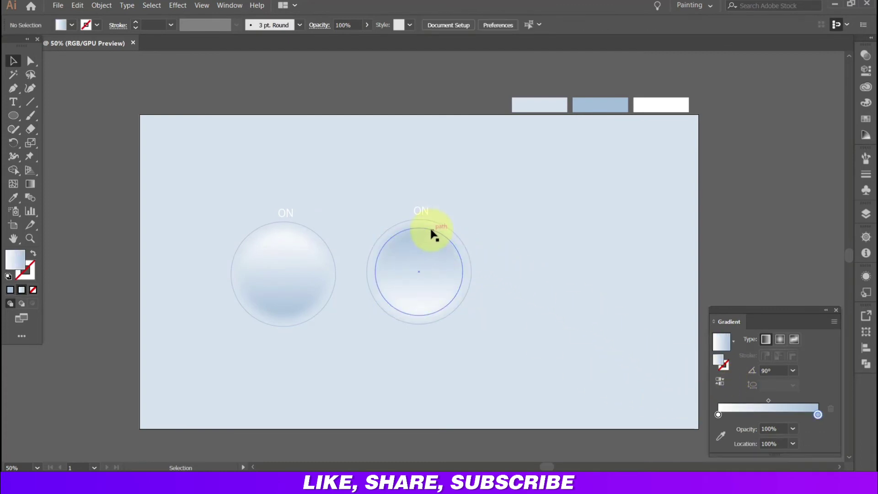
double_click(422, 209)
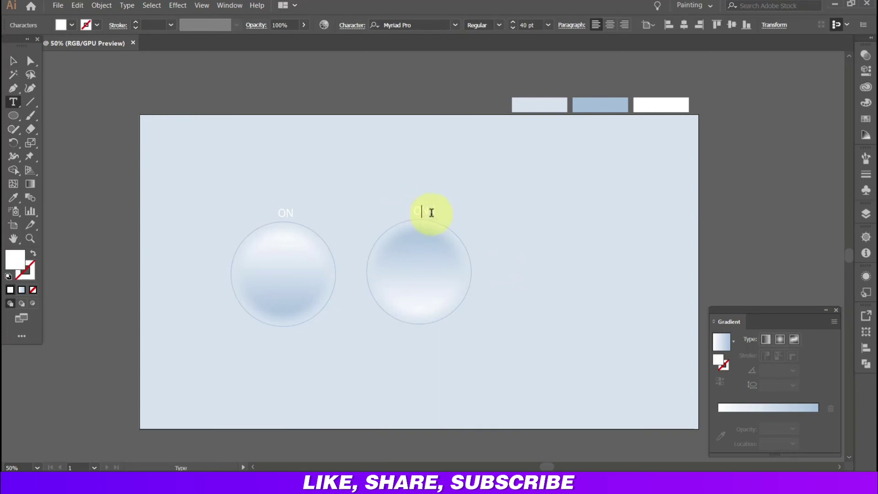
Step: Replace the right label's text with OFF and shift it left to centre it
double_click(428, 210)
key(BackSpace)
text(OF)
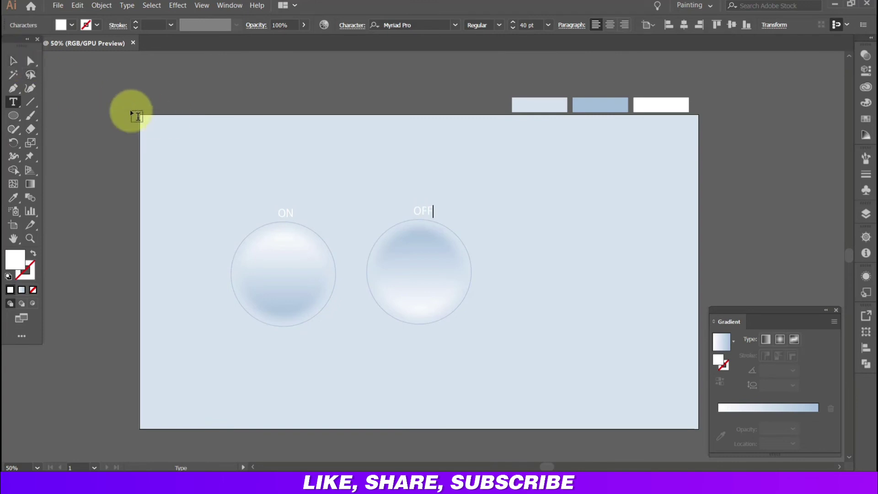
text(F)
click(12, 60)
click(304, 134)
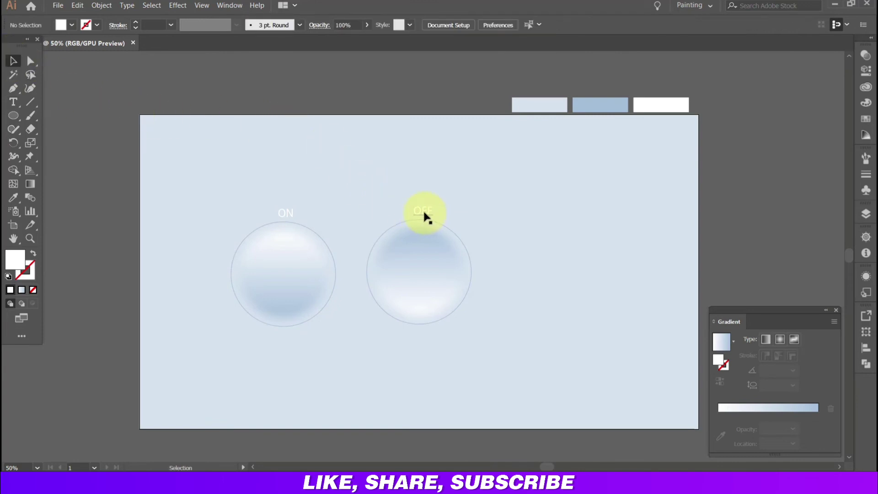
drag(426, 215, 420, 211)
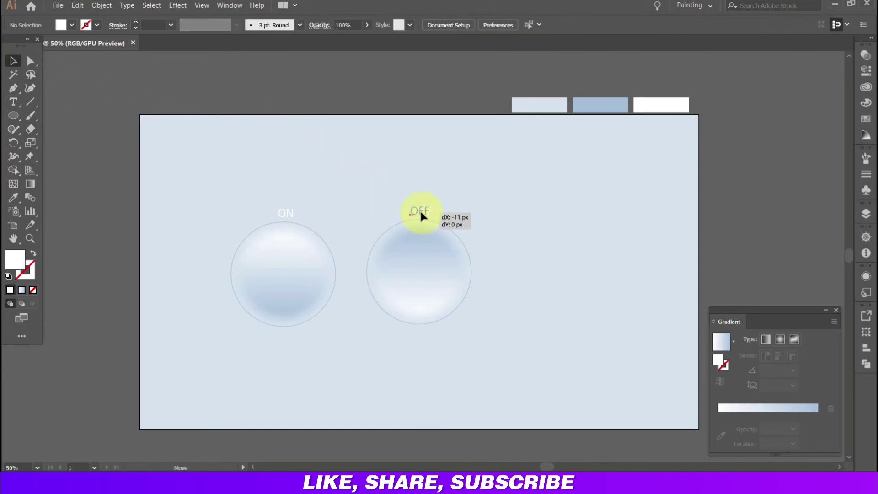
Step: Close the Gradient panel and move the OFF button further to the right
click(642, 289)
click(836, 310)
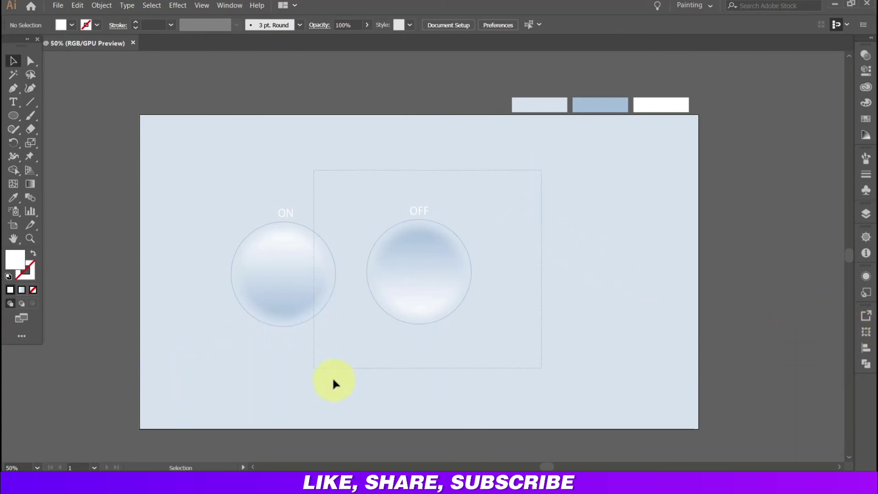
drag(333, 382, 315, 369)
drag(435, 315, 518, 276)
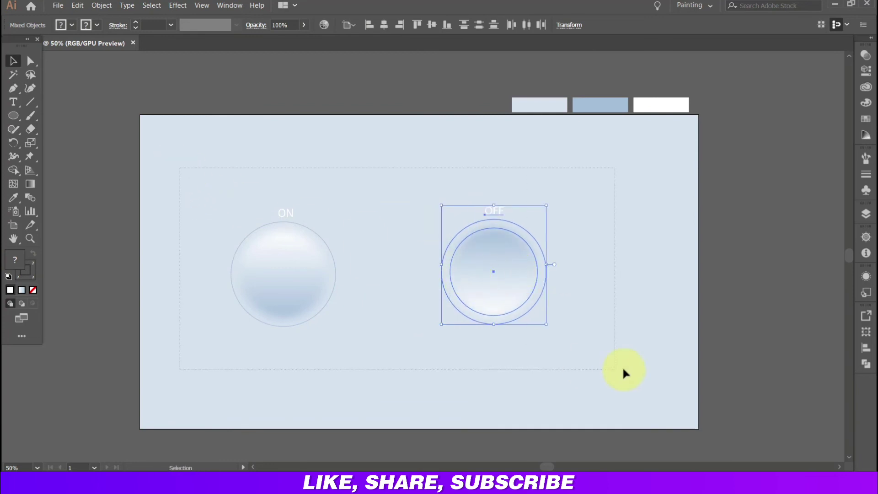
Step: Group both buttons and centre the group horizontally and vertically on the artboard
drag(623, 373, 609, 363)
key(ctrl+g)
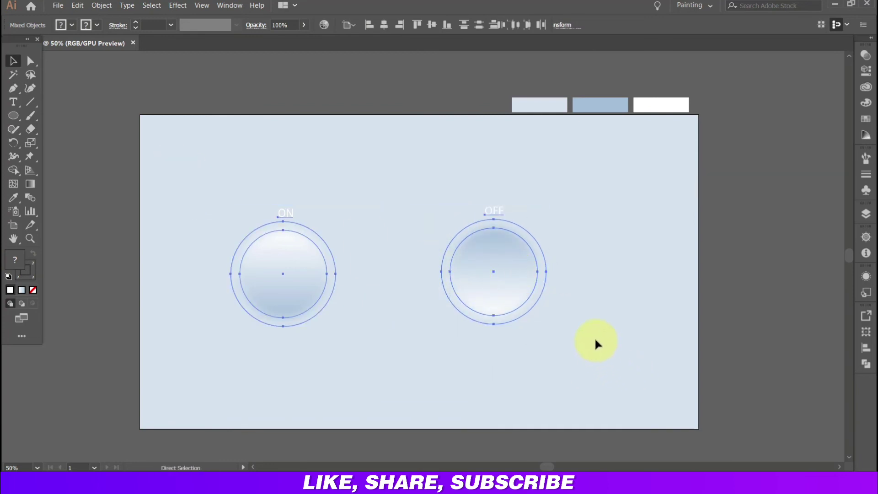
click(384, 26)
click(432, 25)
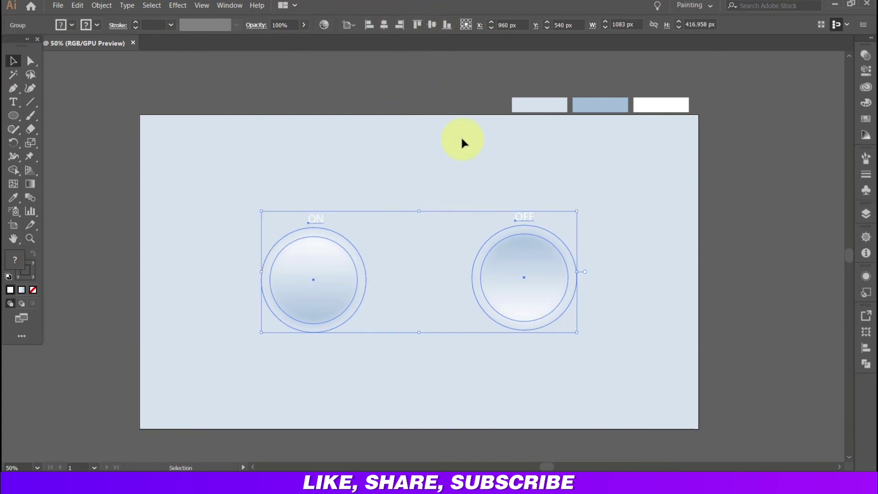
click(572, 148)
drag(577, 165, 543, 172)
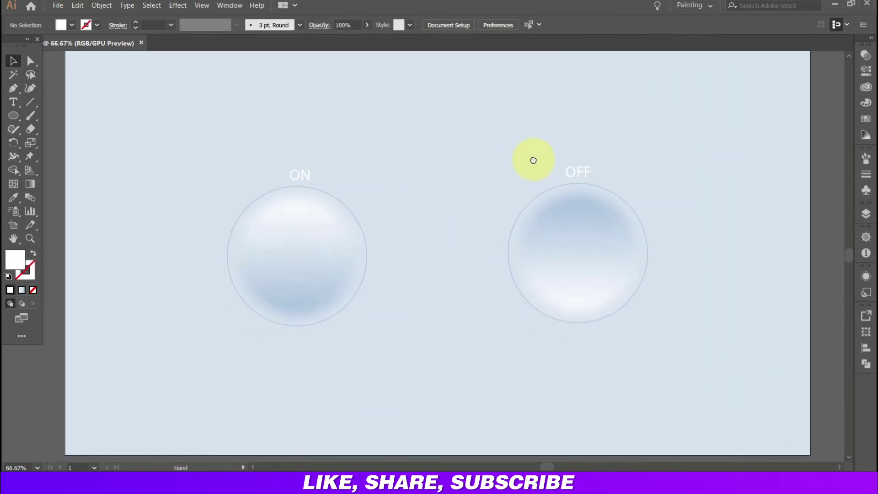